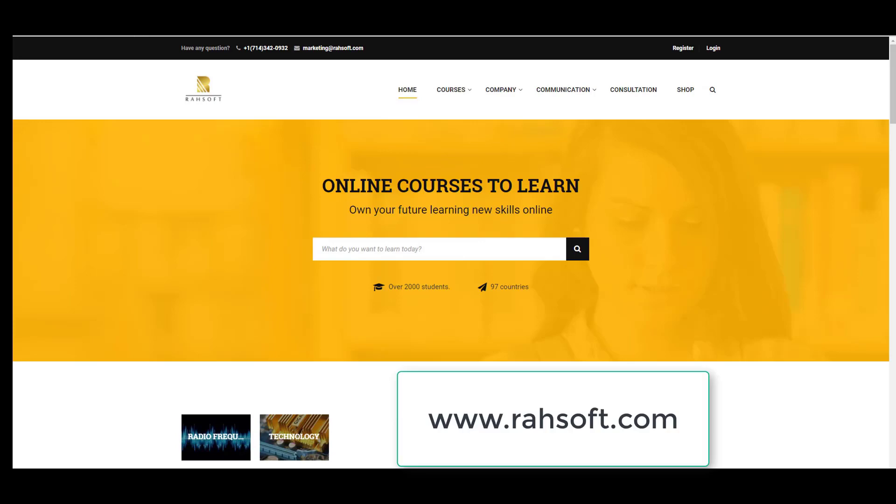
{"action": "scroll", "coordinate": [446, 200], "scroll_direction": "down", "scroll_amount": 3}
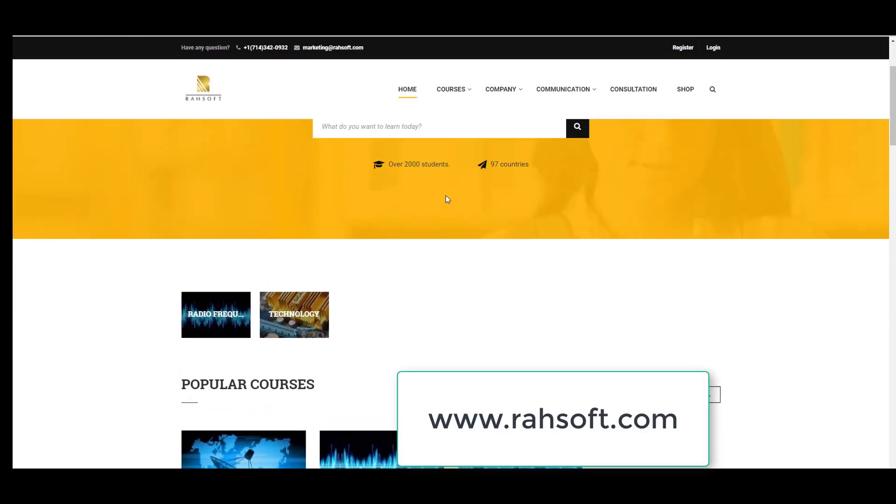
{"action": "scroll", "coordinate": [447, 200], "scroll_direction": "down", "scroll_amount": 2}
{"action": "scroll", "coordinate": [446, 200], "scroll_direction": "down", "scroll_amount": 3}
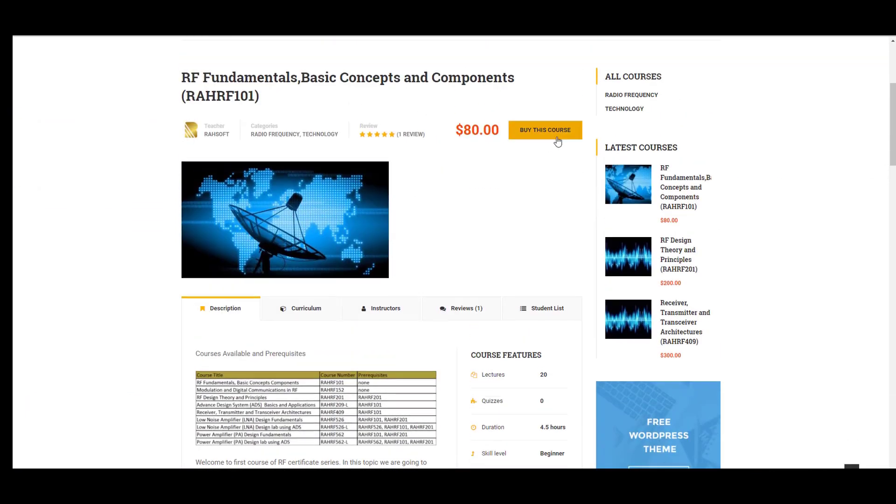
Step: Start buying the RF Fundamentals (RAHRF101) course to reach the registration form
{"action": "left_click", "coordinate": [558, 143]}
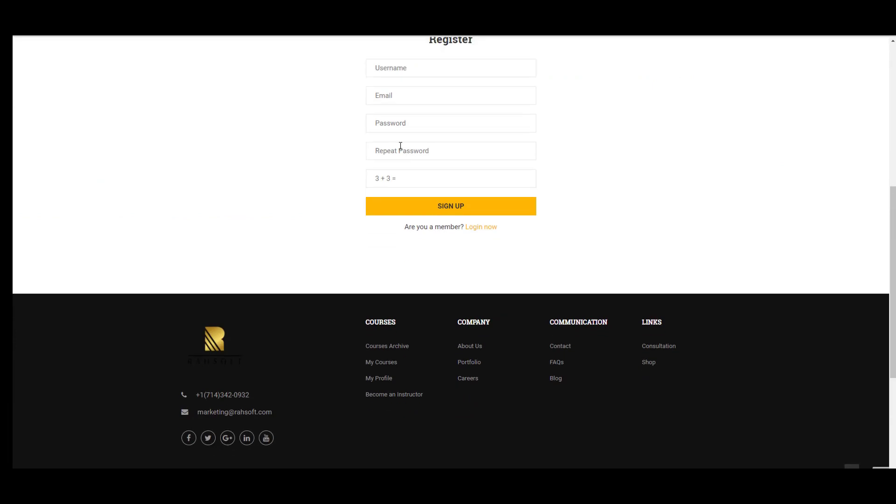
{"action": "scroll", "coordinate": [399, 148], "scroll_direction": "up", "scroll_amount": 1}
{"action": "scroll", "coordinate": [403, 122], "scroll_direction": "up", "scroll_amount": 2}
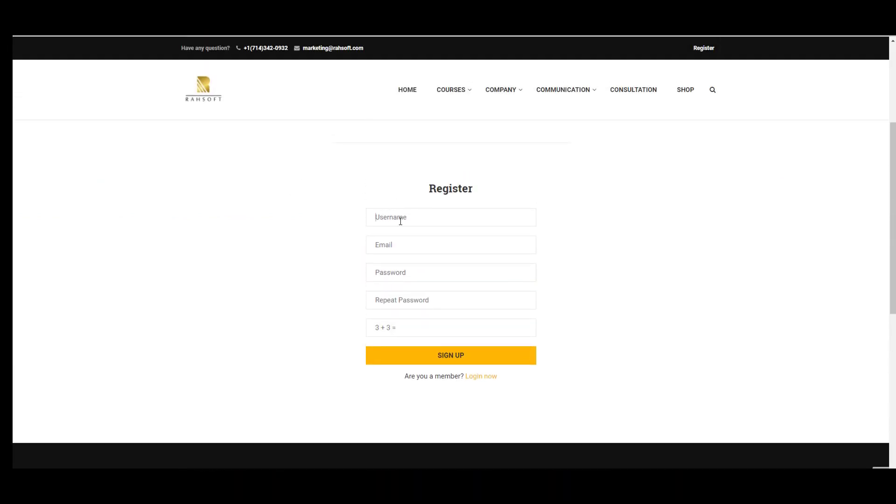
Step: Sign up with username, email, password and the 3 + 3 captcha, saving the password in Chrome
{"action": "left_click", "coordinate": [401, 220]}
{"action": "type", "text": "test1"}
{"action": "left_click", "coordinate": [451, 327]}
{"action": "type", "text": "6"}
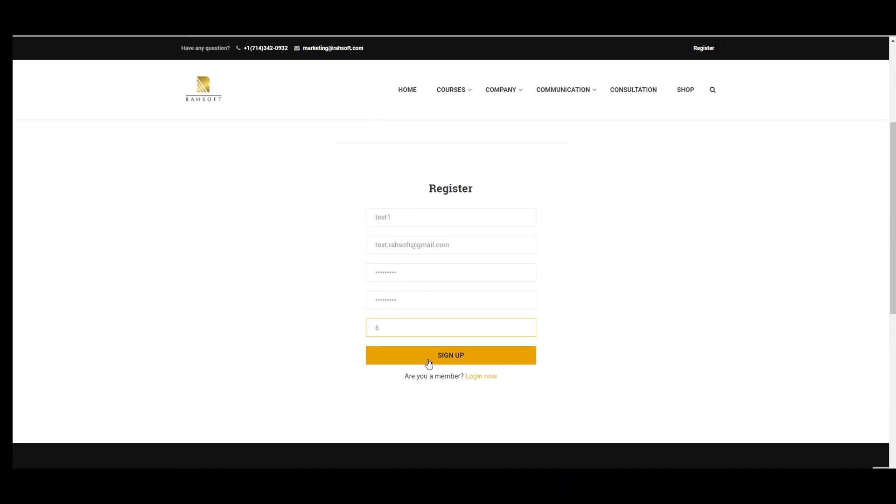
{"action": "left_click", "coordinate": [428, 363]}
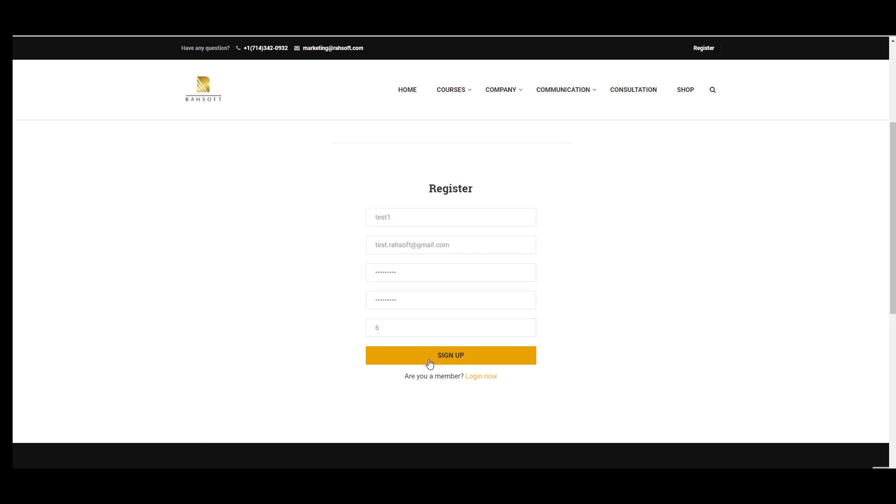
{"action": "left_click", "coordinate": [429, 363]}
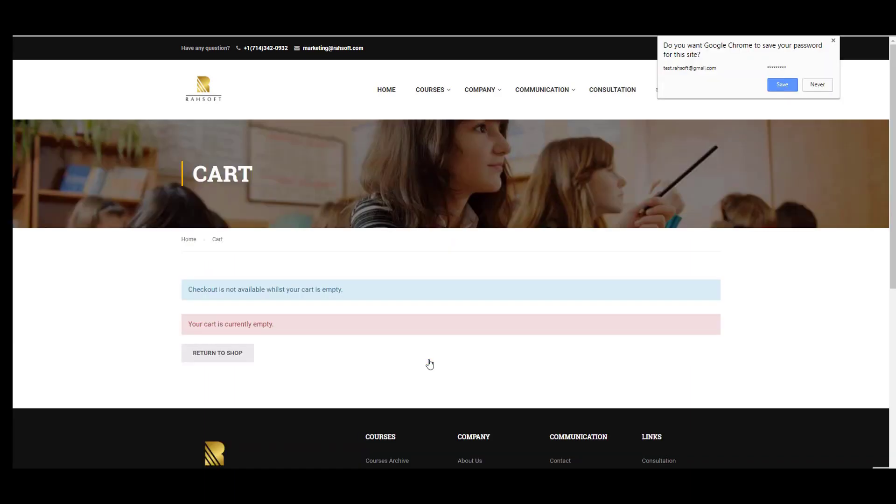
{"action": "left_click", "coordinate": [783, 85]}
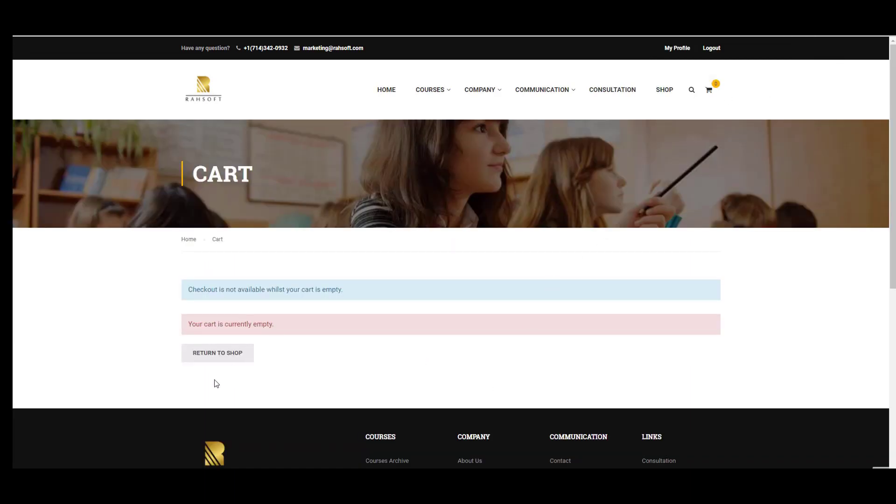
Step: Return to the shop, check out RF Fundamentals, and apply coupon RFPREREQ101
{"action": "left_click", "coordinate": [233, 352]}
{"action": "scroll", "coordinate": [460, 290], "scroll_direction": "up", "scroll_amount": 3}
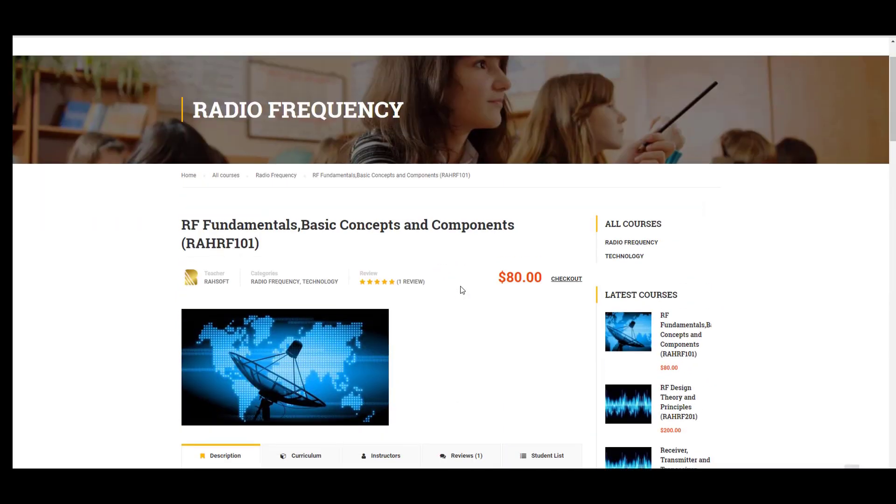
{"action": "mouse_move", "coordinate": [430, 89]}
{"action": "left_click", "coordinate": [448, 176]}
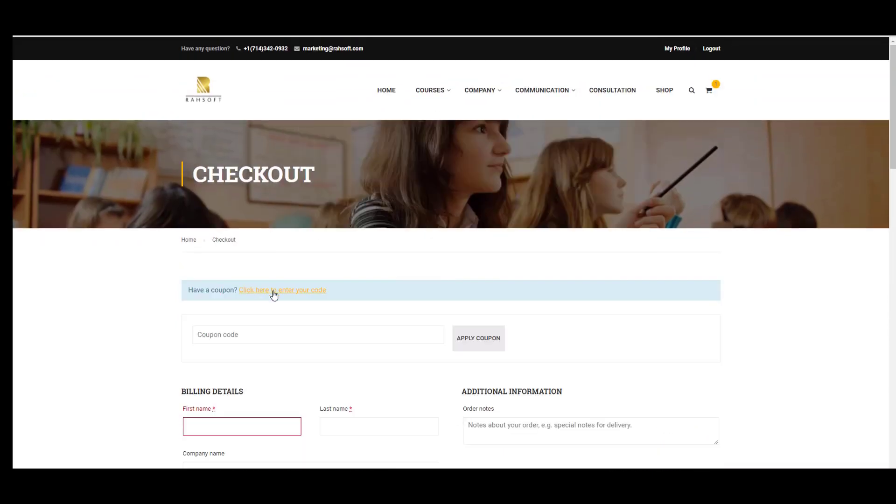
{"action": "type", "text": "RFPREREQ101"}
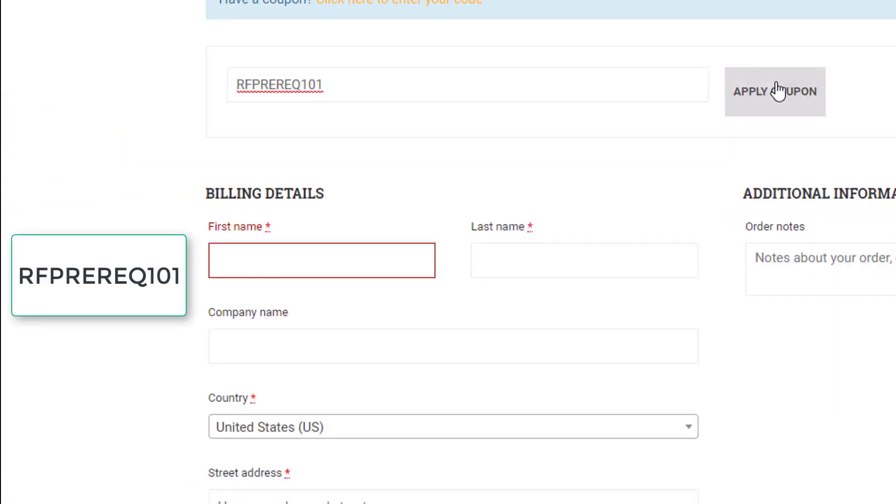
{"action": "left_click", "coordinate": [777, 92]}
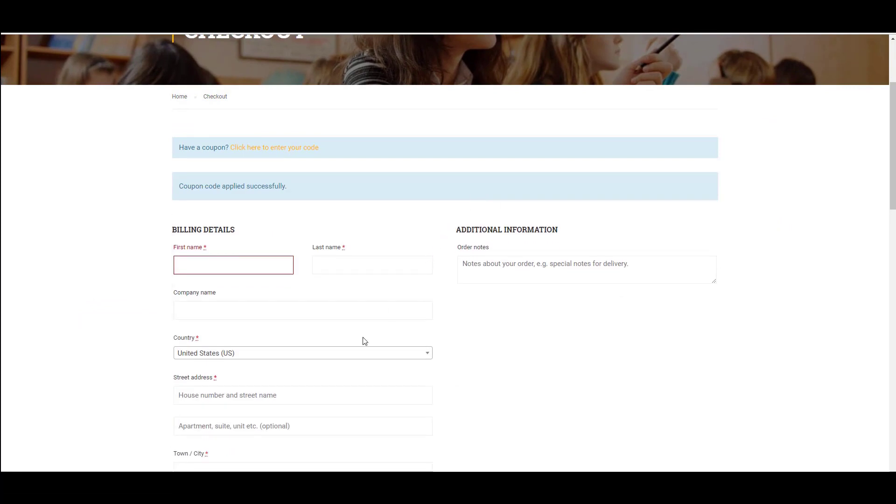
{"action": "scroll", "coordinate": [196, 362], "scroll_direction": "down", "scroll_amount": 3}
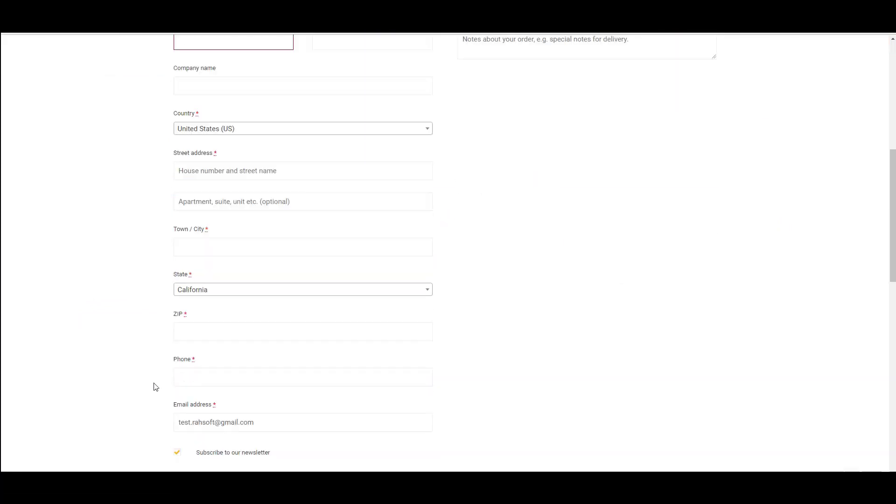
{"action": "scroll", "coordinate": [154, 384], "scroll_direction": "down", "scroll_amount": 5}
{"action": "scroll", "coordinate": [153, 383], "scroll_direction": "down", "scroll_amount": 2}
{"action": "scroll", "coordinate": [229, 355], "scroll_direction": "up", "scroll_amount": 1}
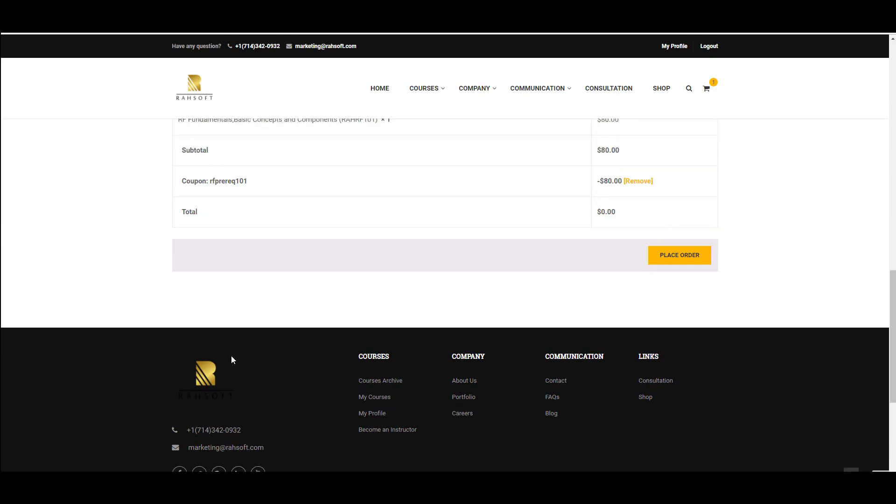
{"action": "scroll", "coordinate": [231, 356], "scroll_direction": "up", "scroll_amount": 1}
{"action": "scroll", "coordinate": [223, 298], "scroll_direction": "up", "scroll_amount": 1}
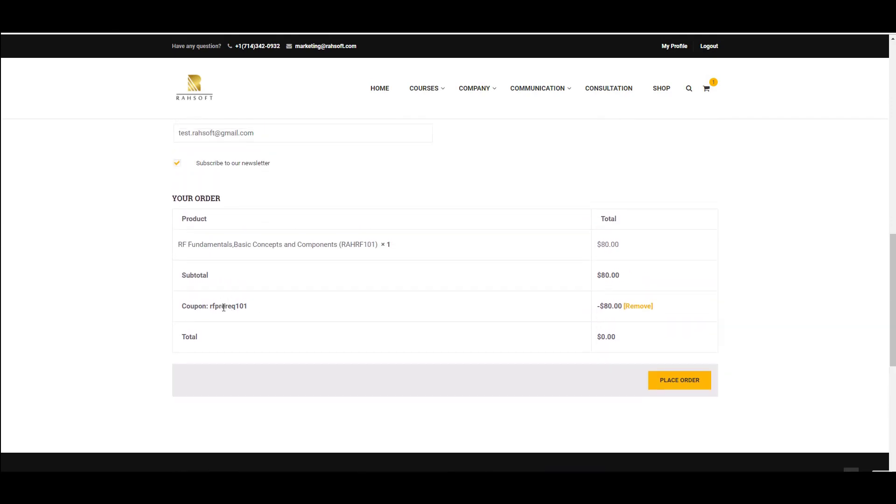